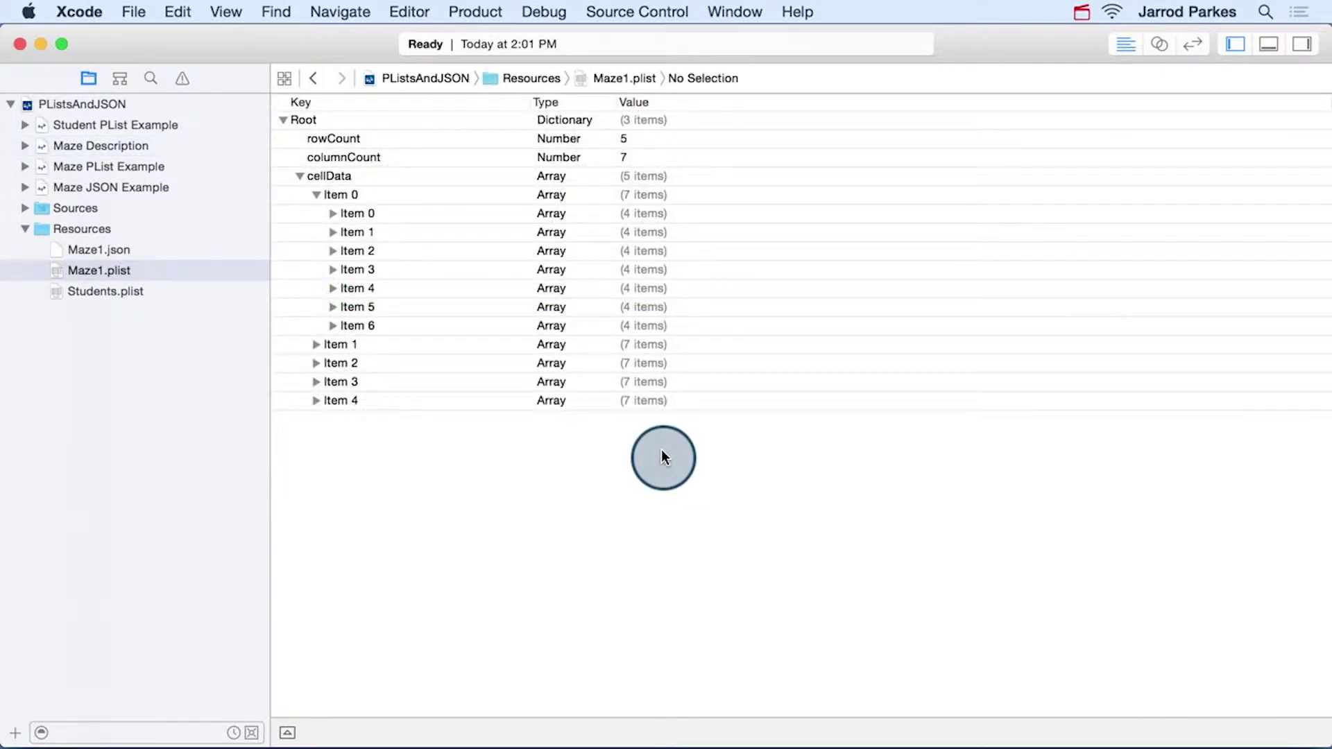
mouse_move(303, 120)
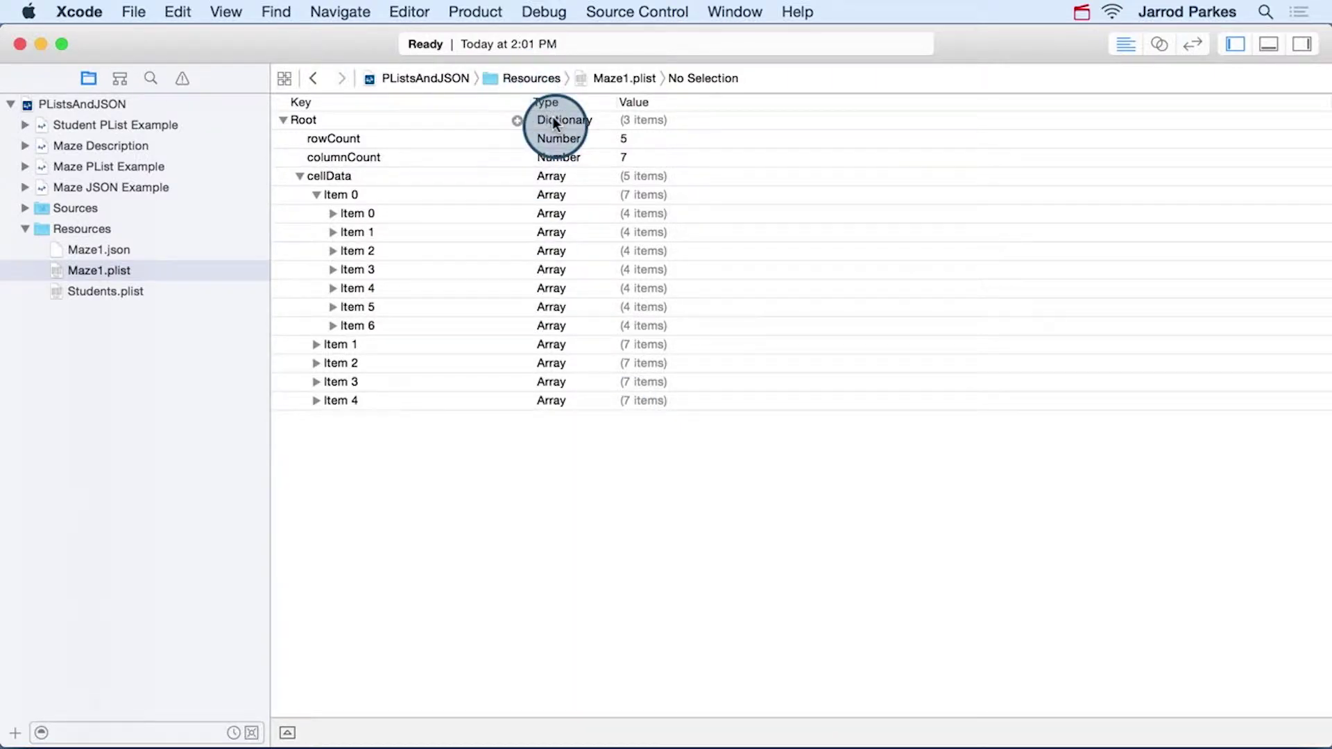
Check Maze1.plist's Root type stays Dictionary, then view Maze1.json's raw cellData, columnCount and rowCount.
click(553, 122)
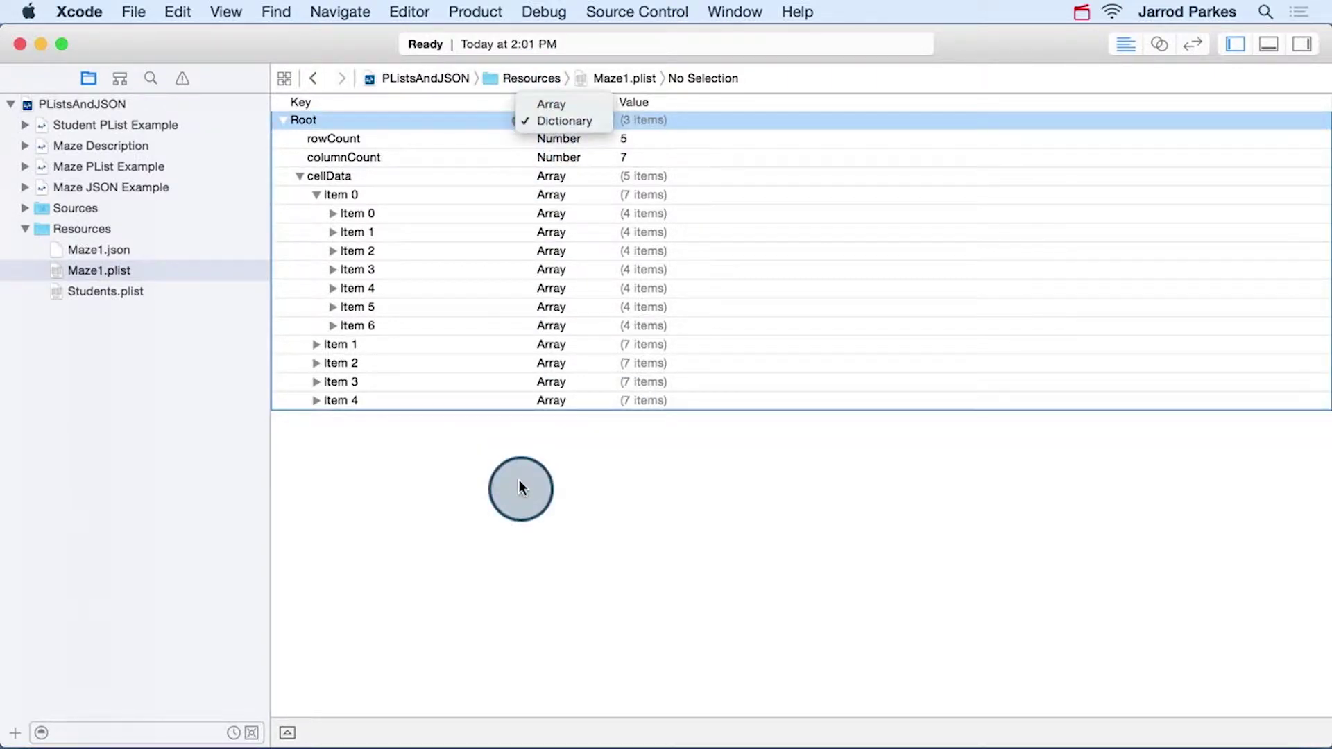
click(519, 480)
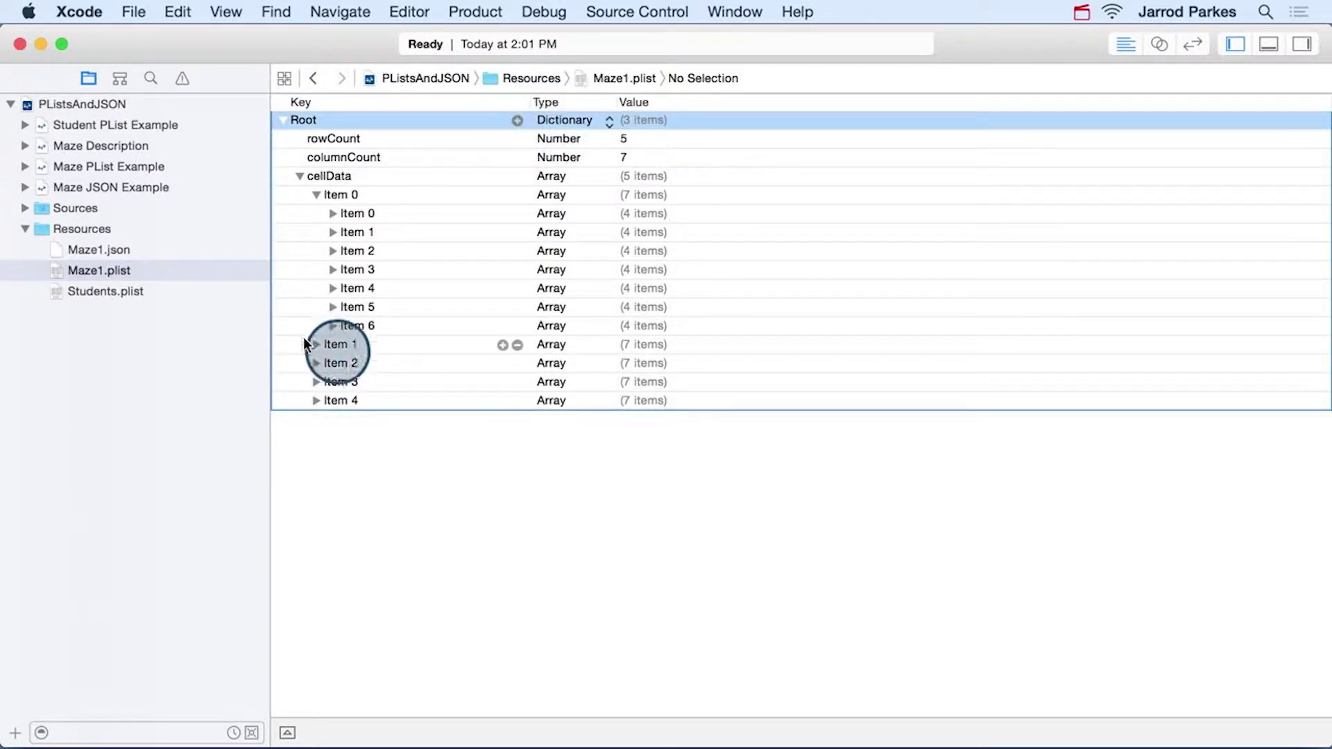
click(99, 251)
click(528, 458)
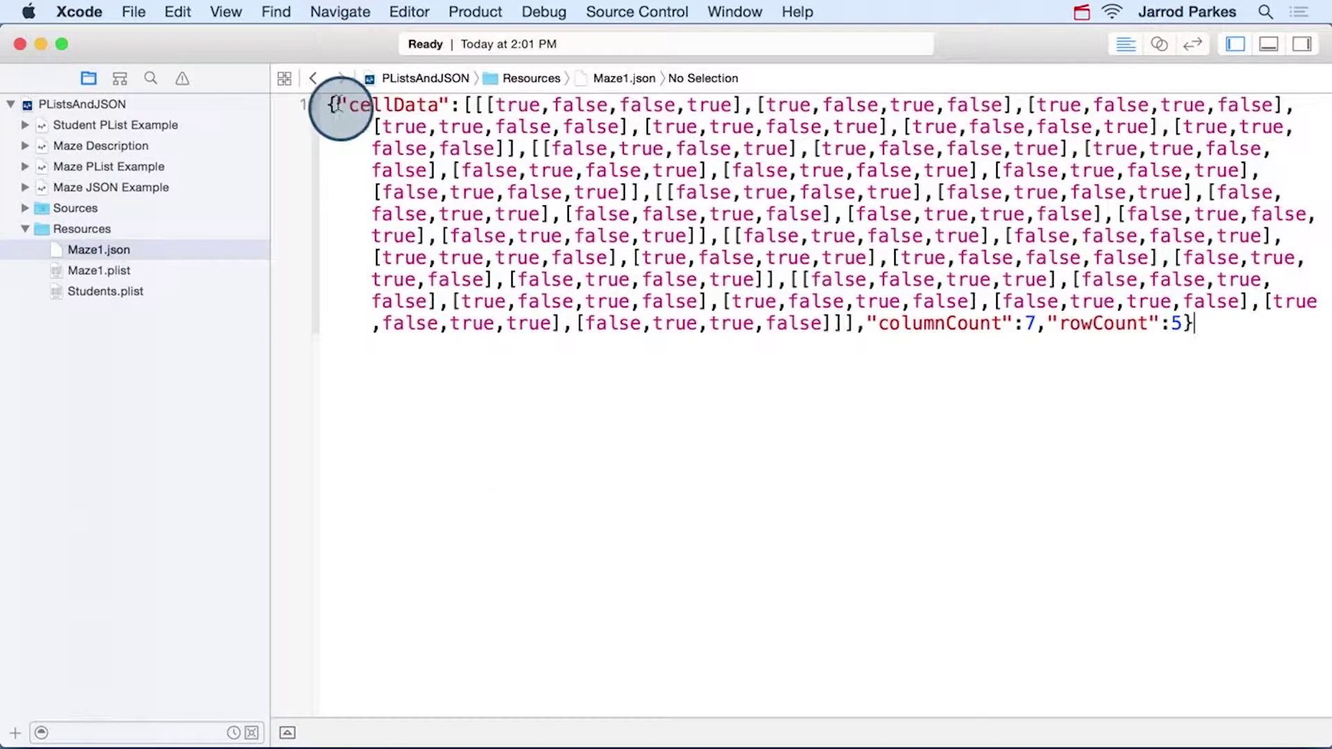
Review Maze1.json's raw text from start to end.
click(331, 105)
click(1194, 322)
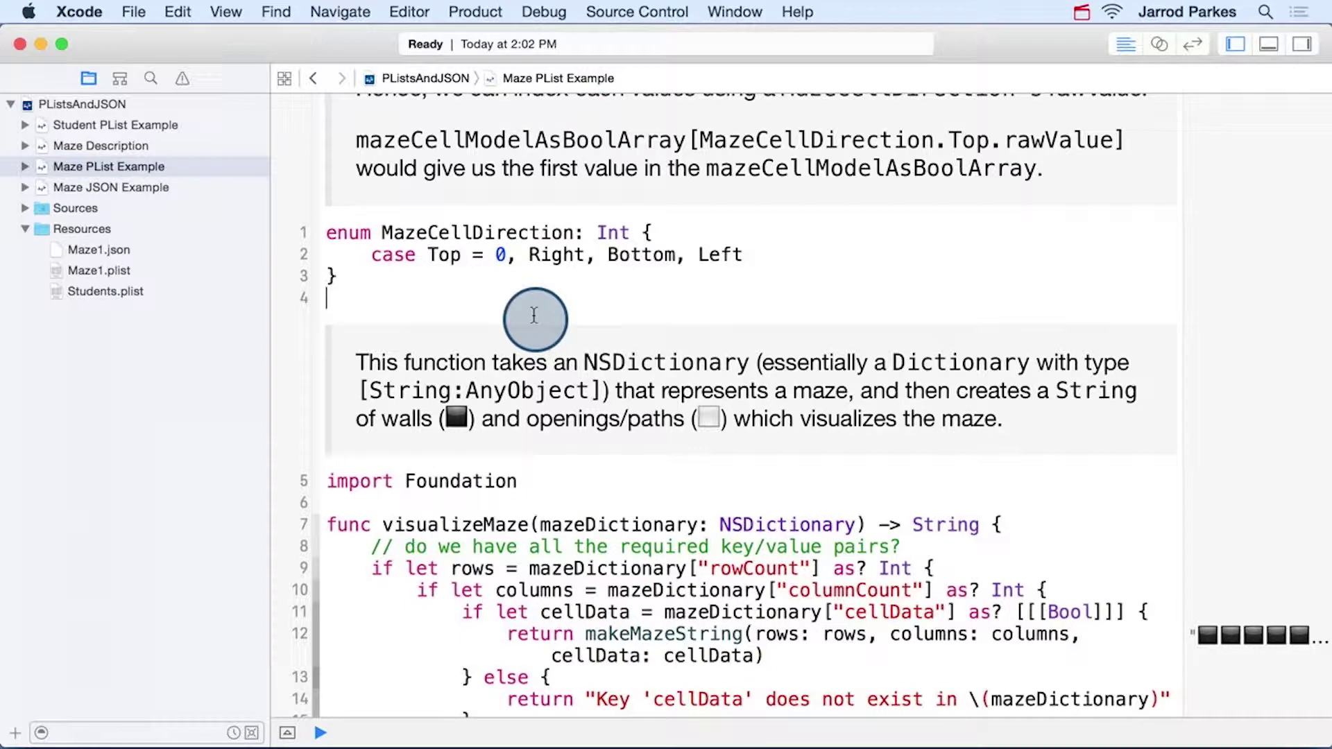
click(566, 282)
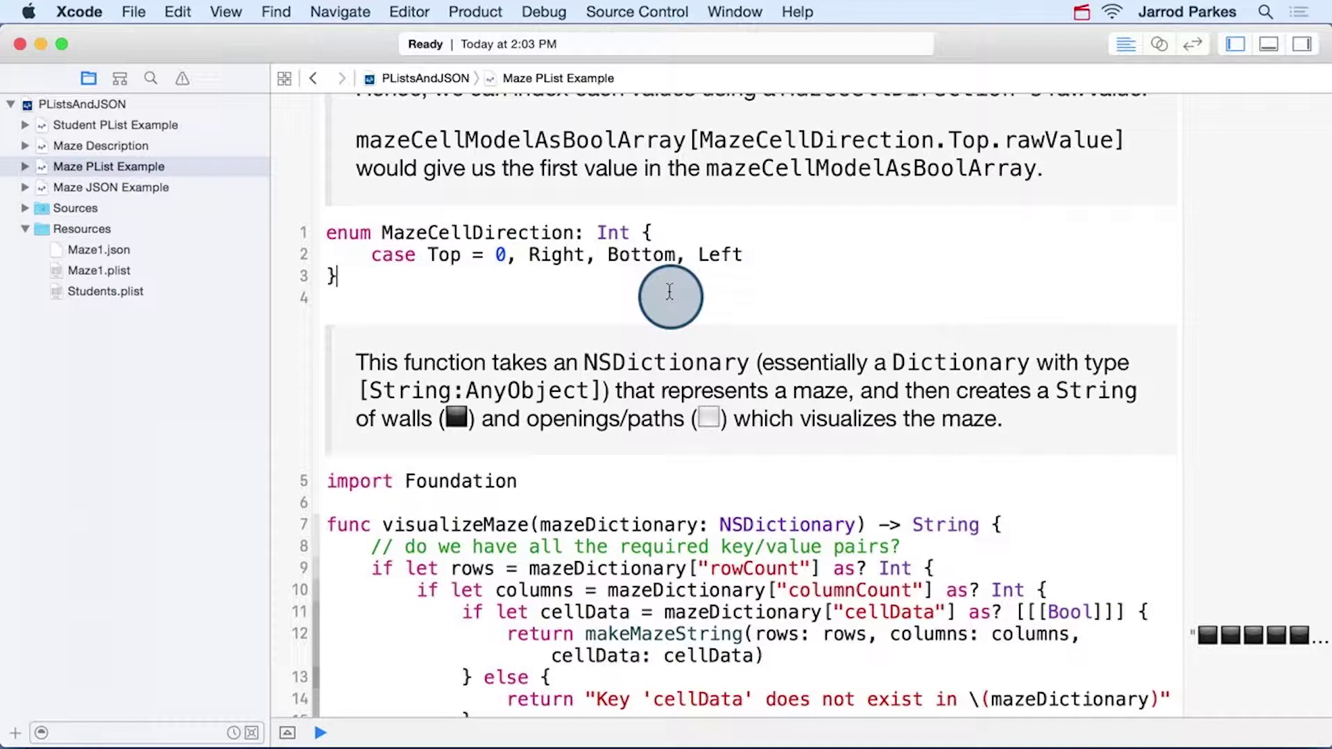
click(443, 255)
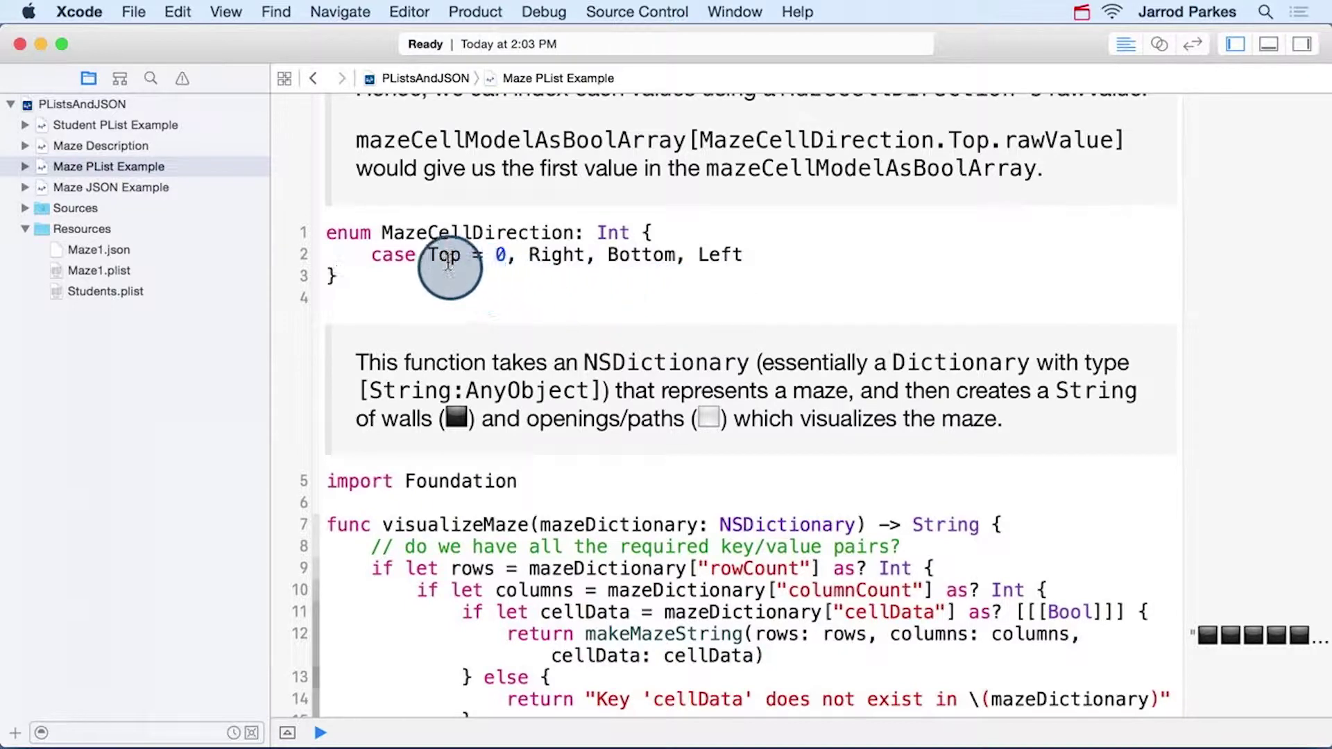
click(727, 297)
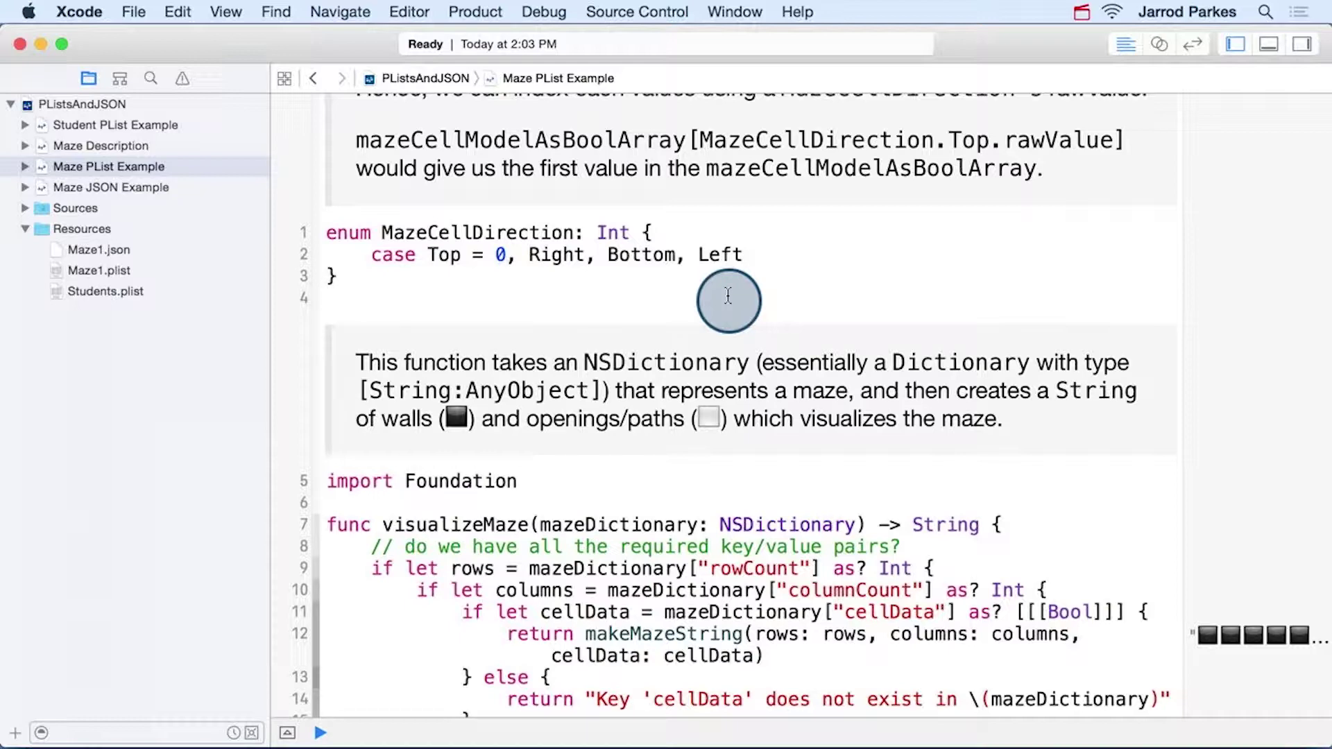
scroll(846, 418, down, 5)
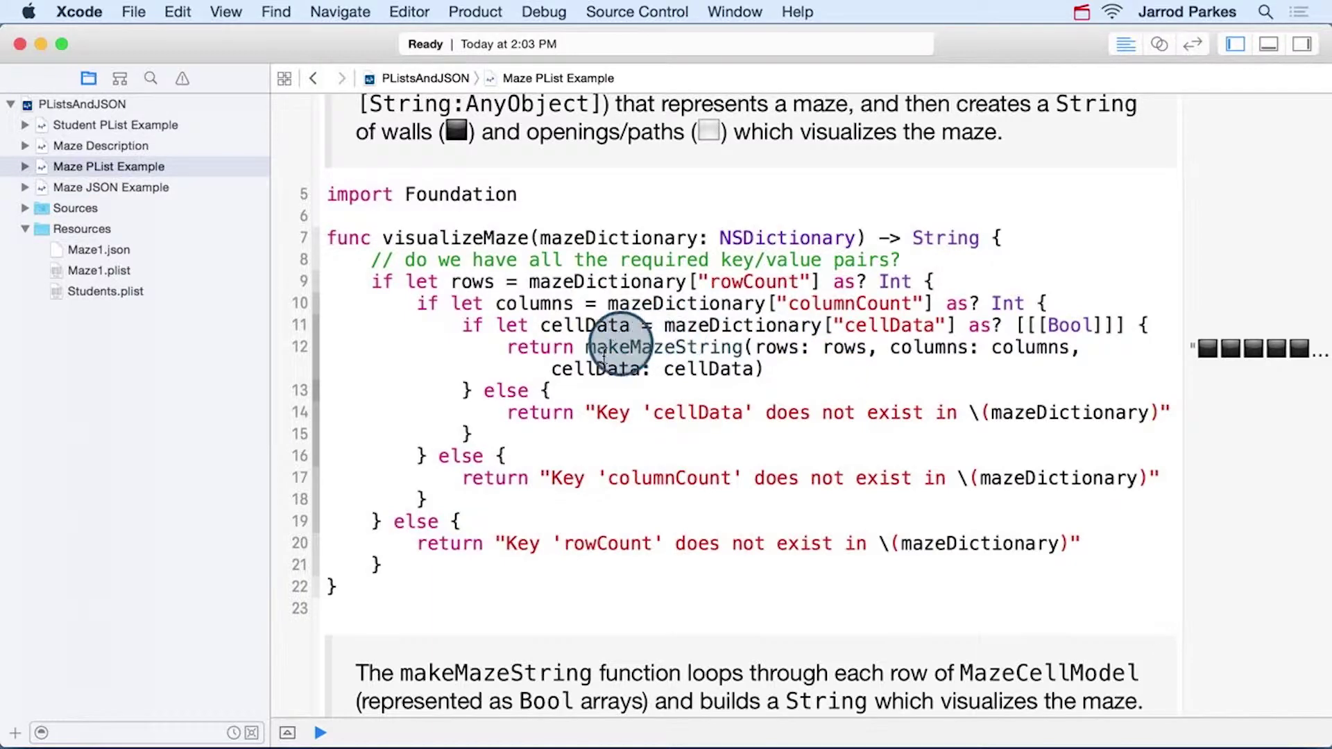
double_click(619, 347)
click(821, 390)
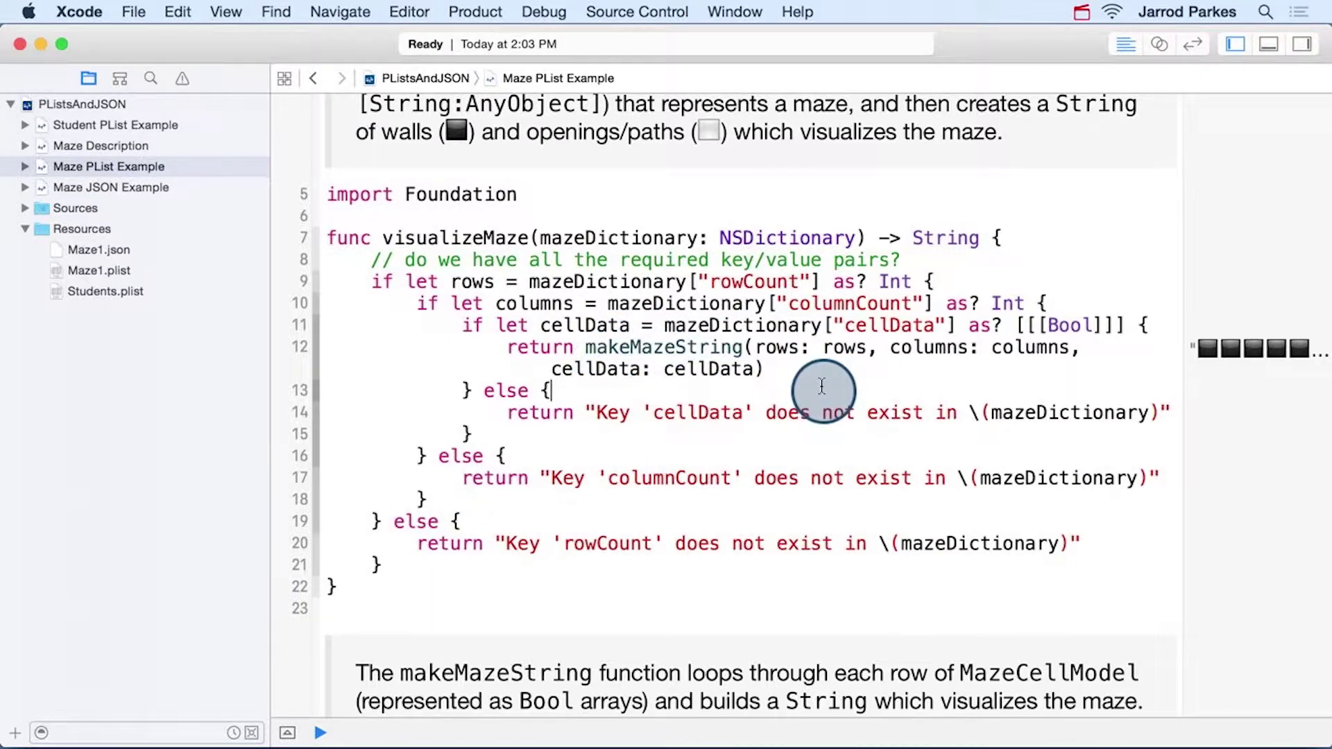
scroll(821, 391, down, 5)
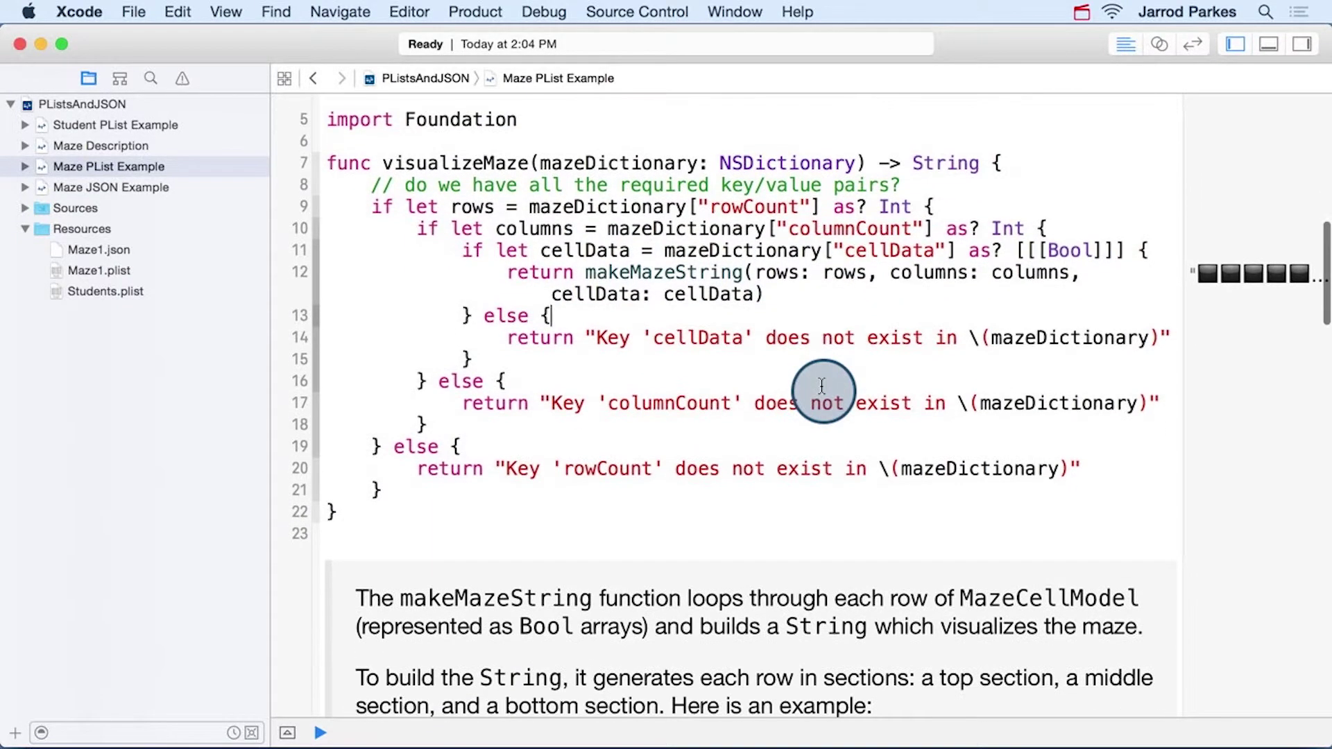
scroll(729, 417, down, 10)
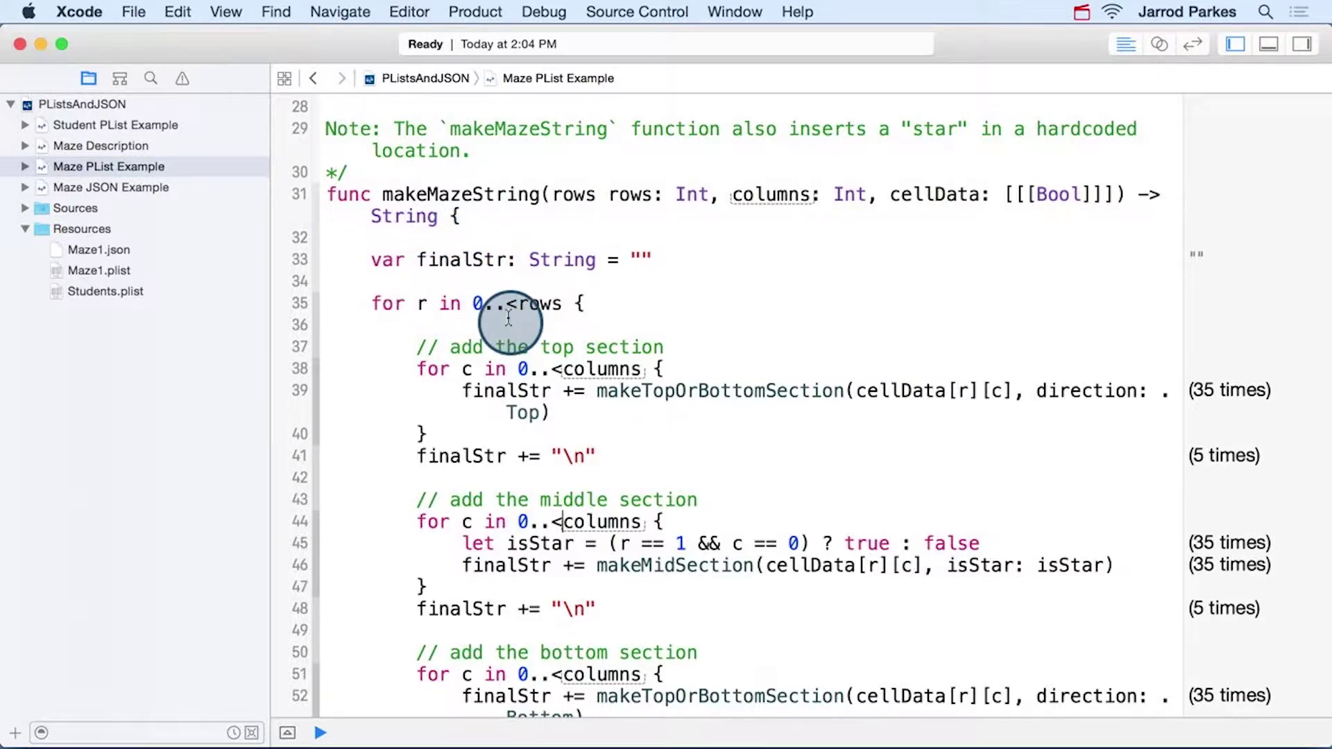
scroll(508, 317, down, 4)
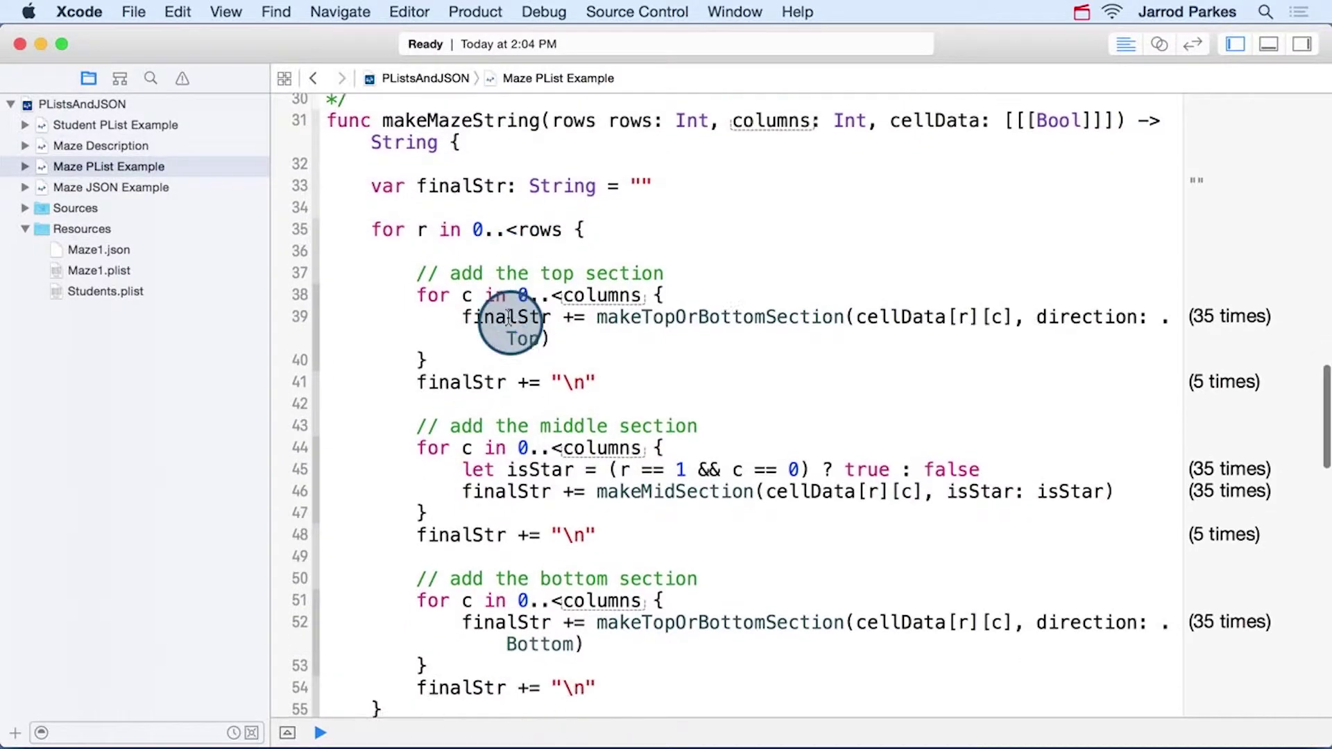
scroll(520, 375, down, 3)
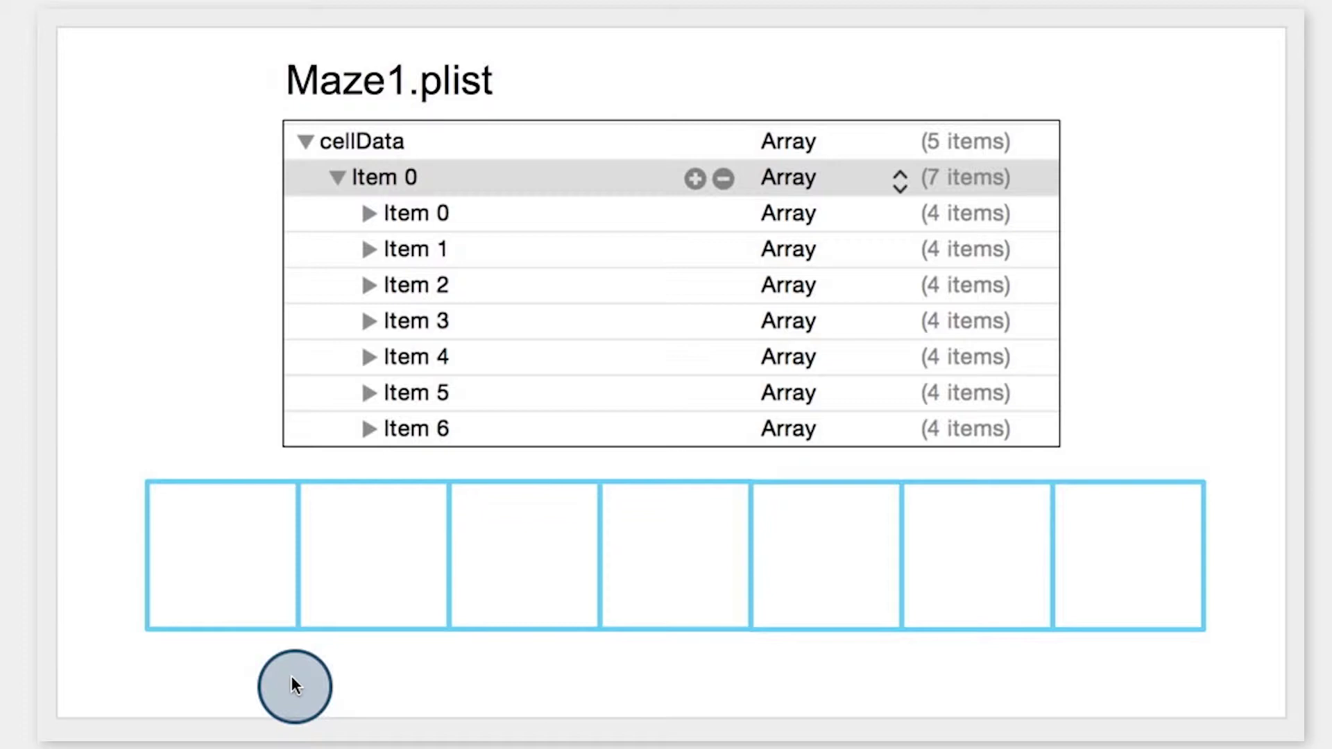
Advance the Maze1.plist slide through the first and second passes to the third tile row.
click(292, 675)
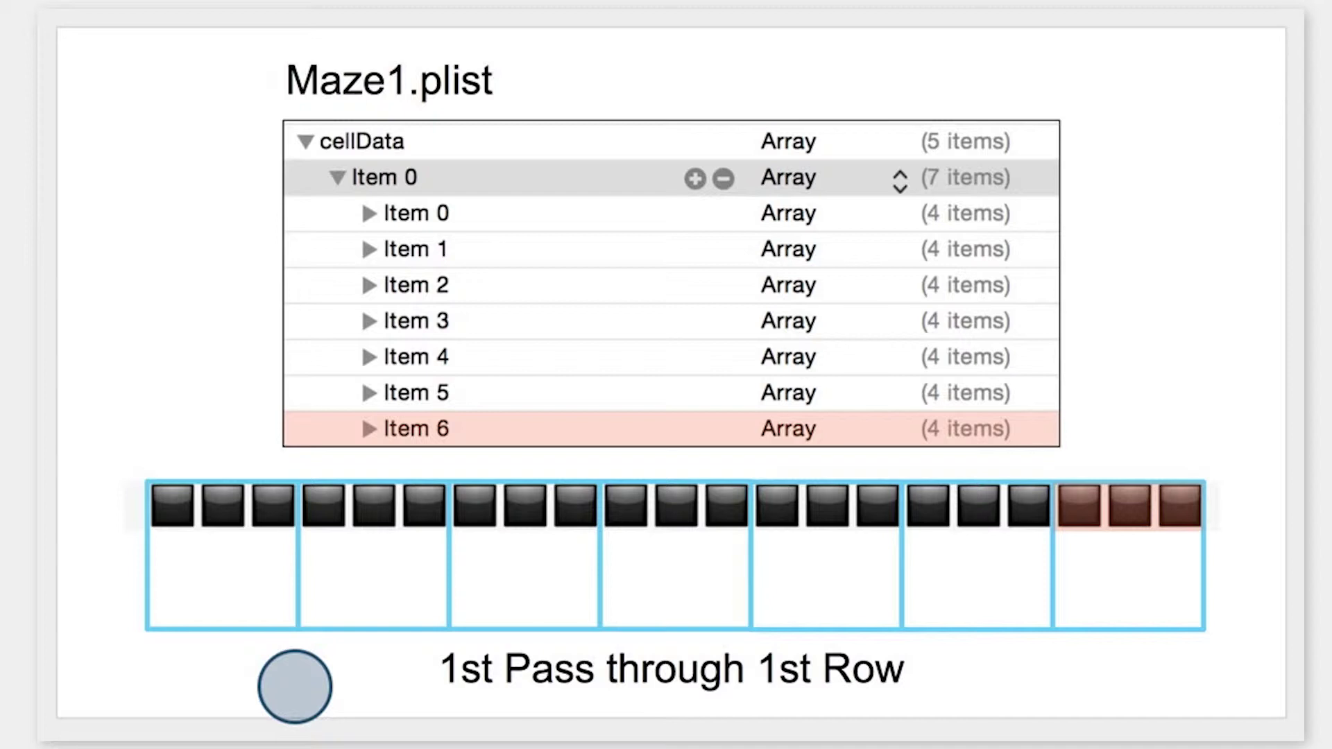
click(294, 684)
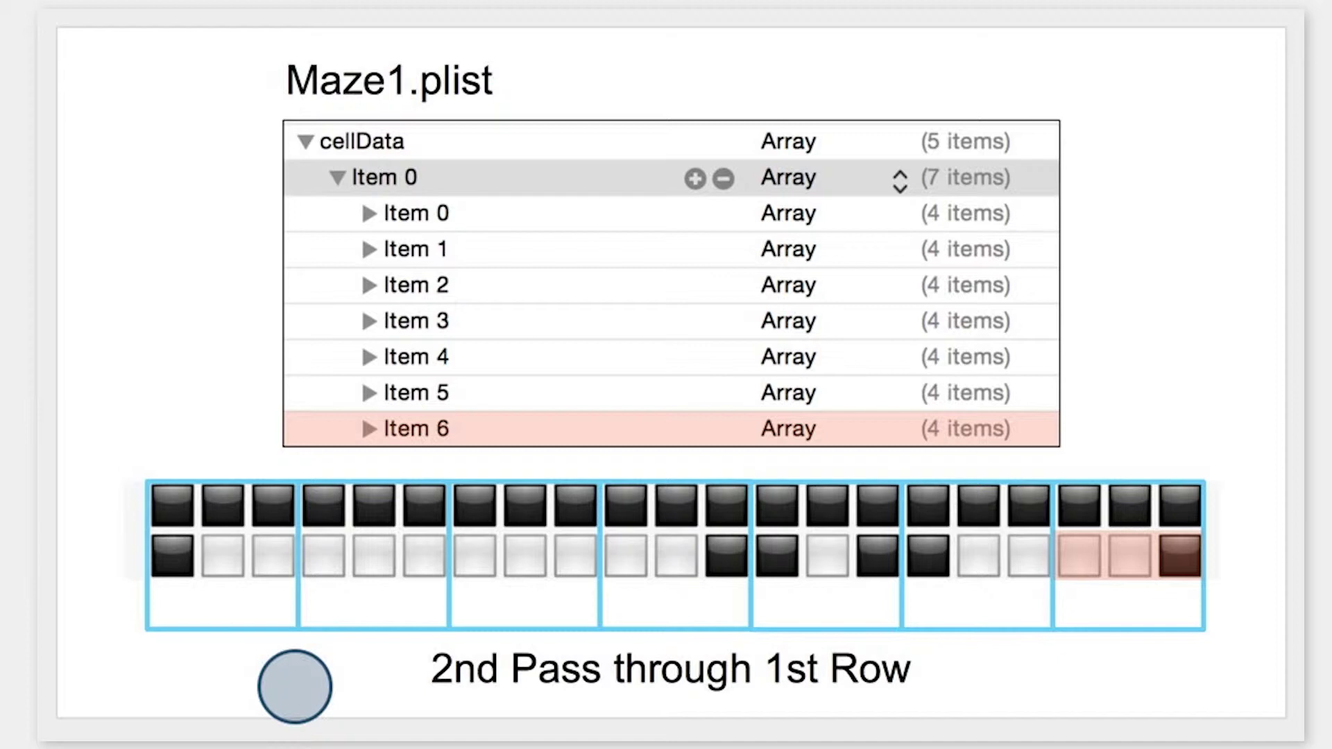
click(294, 684)
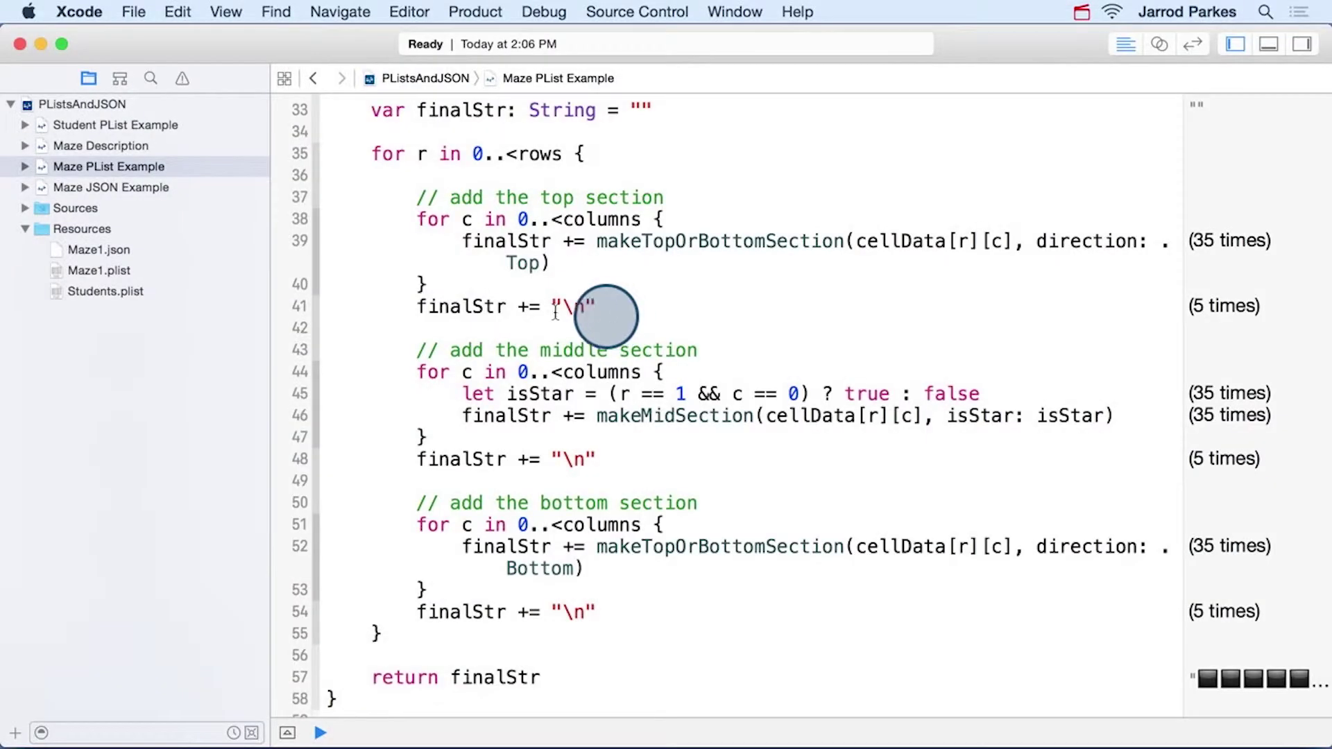
drag(603, 306, 430, 312)
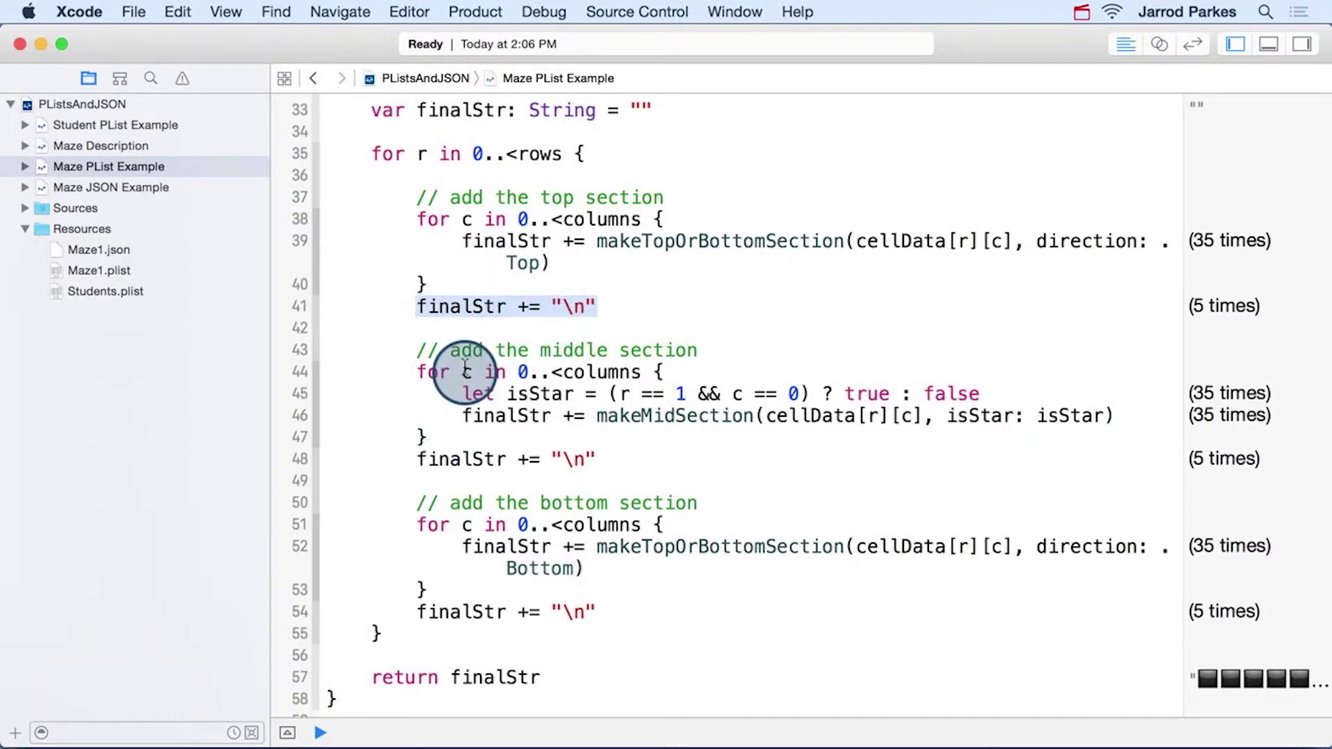
drag(418, 459, 596, 458)
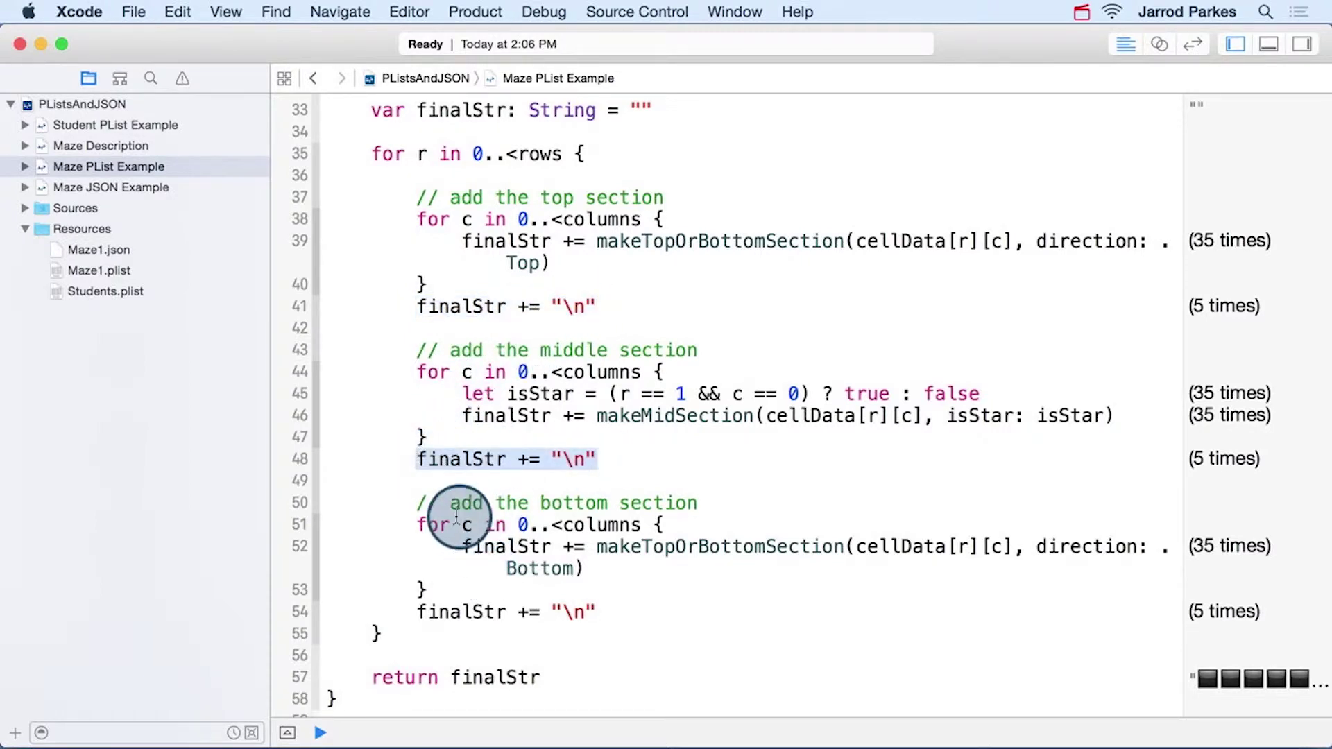
click(598, 612)
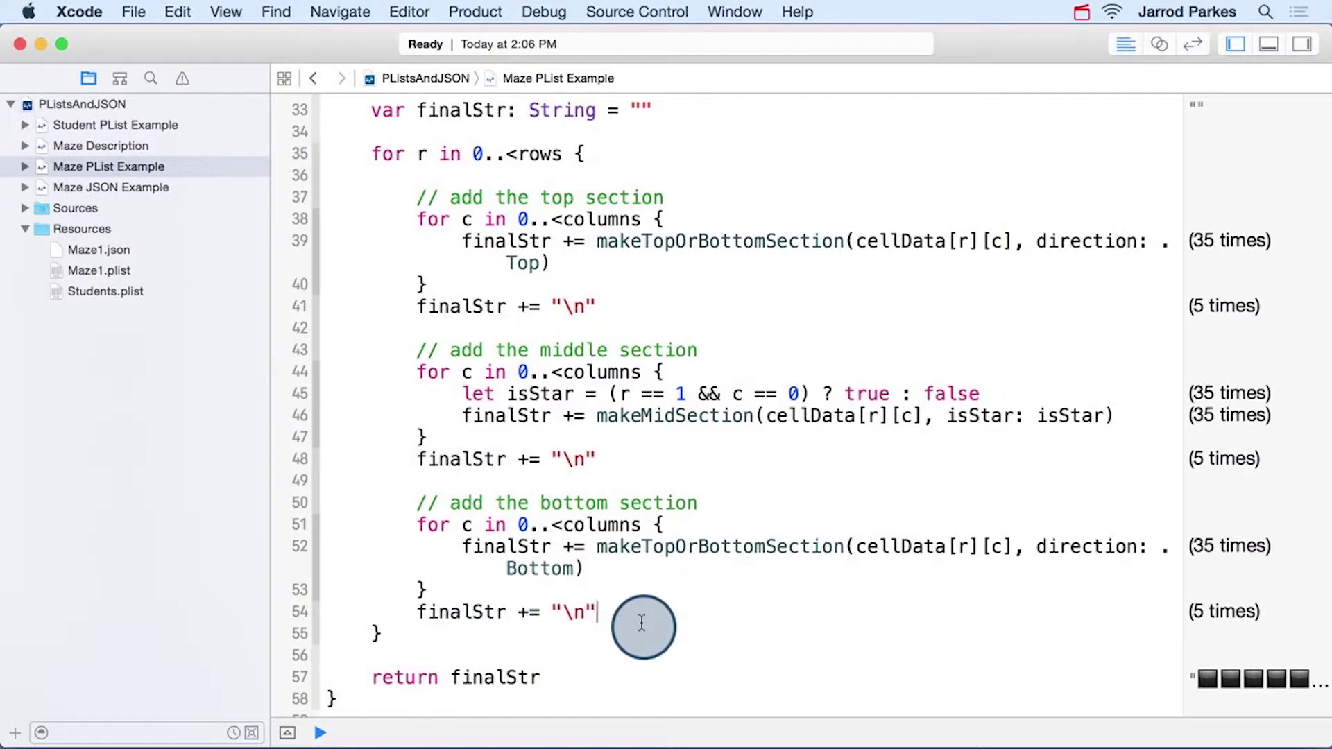
drag(462, 394, 737, 448)
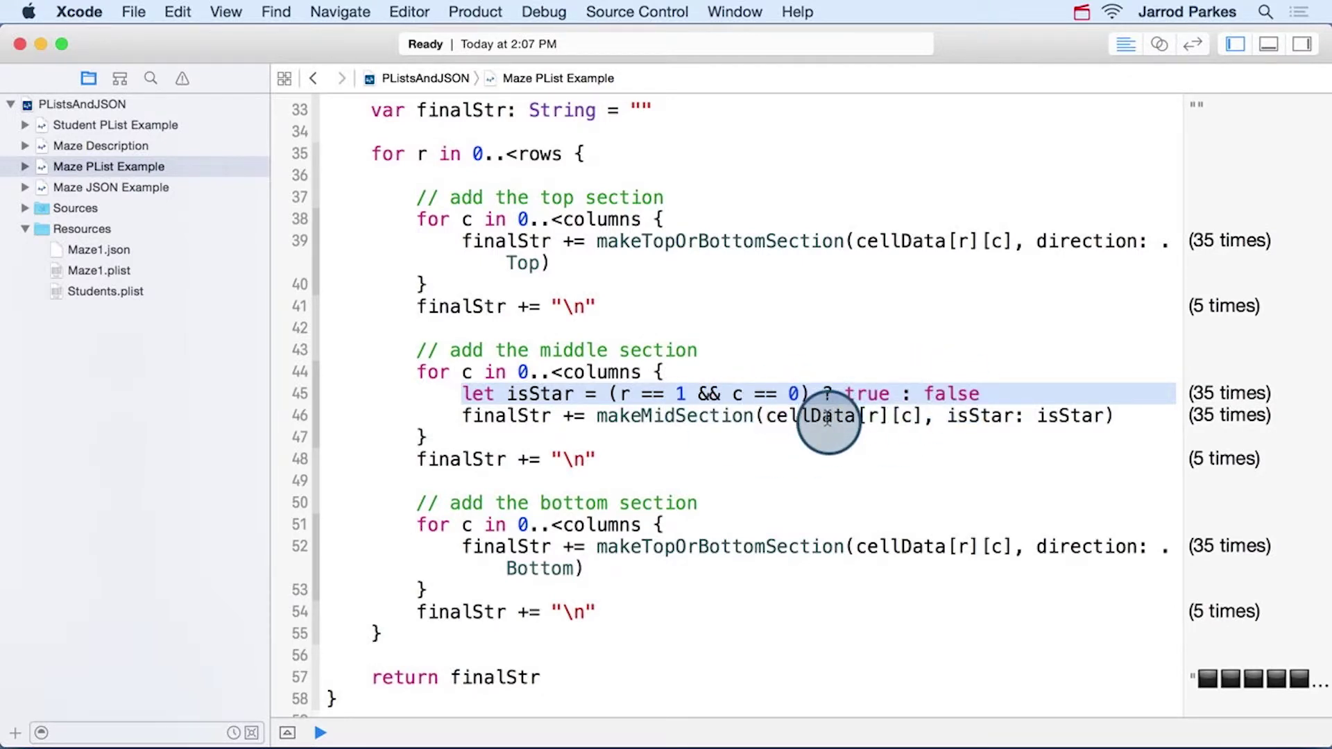
click(778, 438)
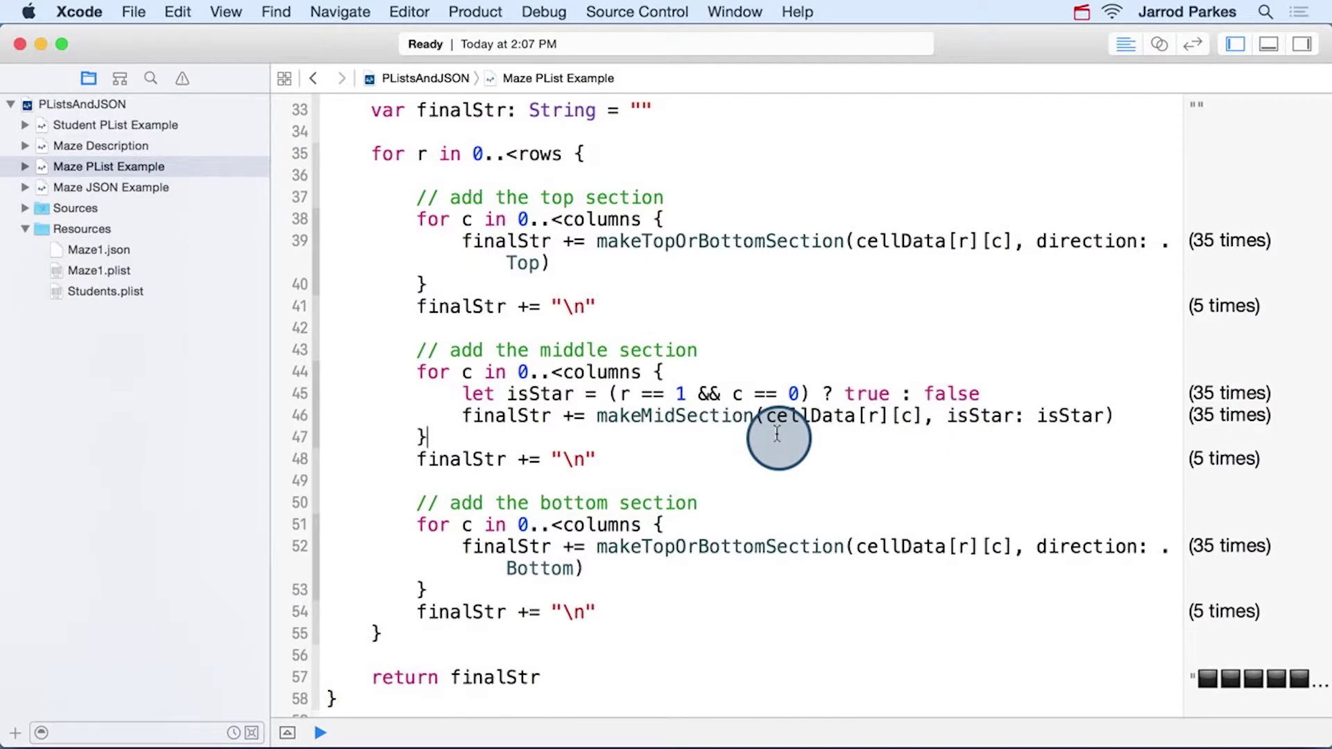
scroll(777, 435, down, 10)
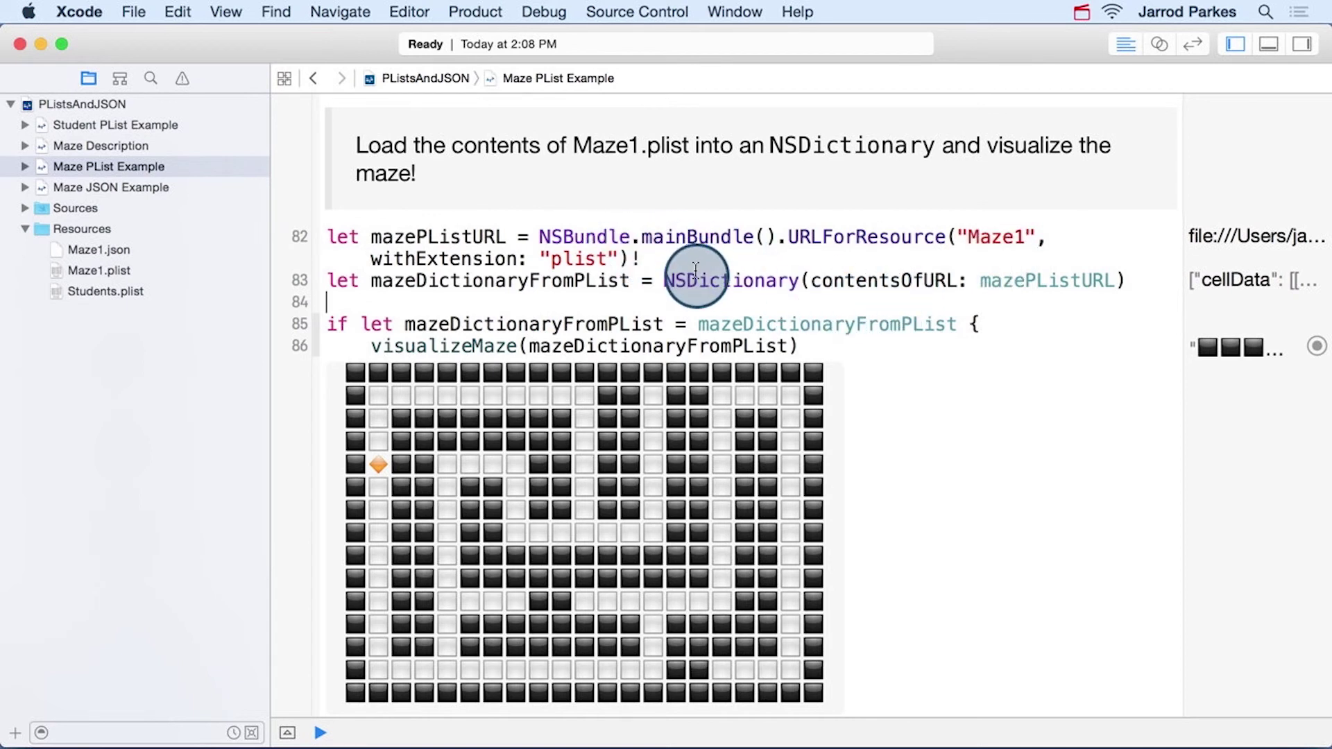
double_click(718, 280)
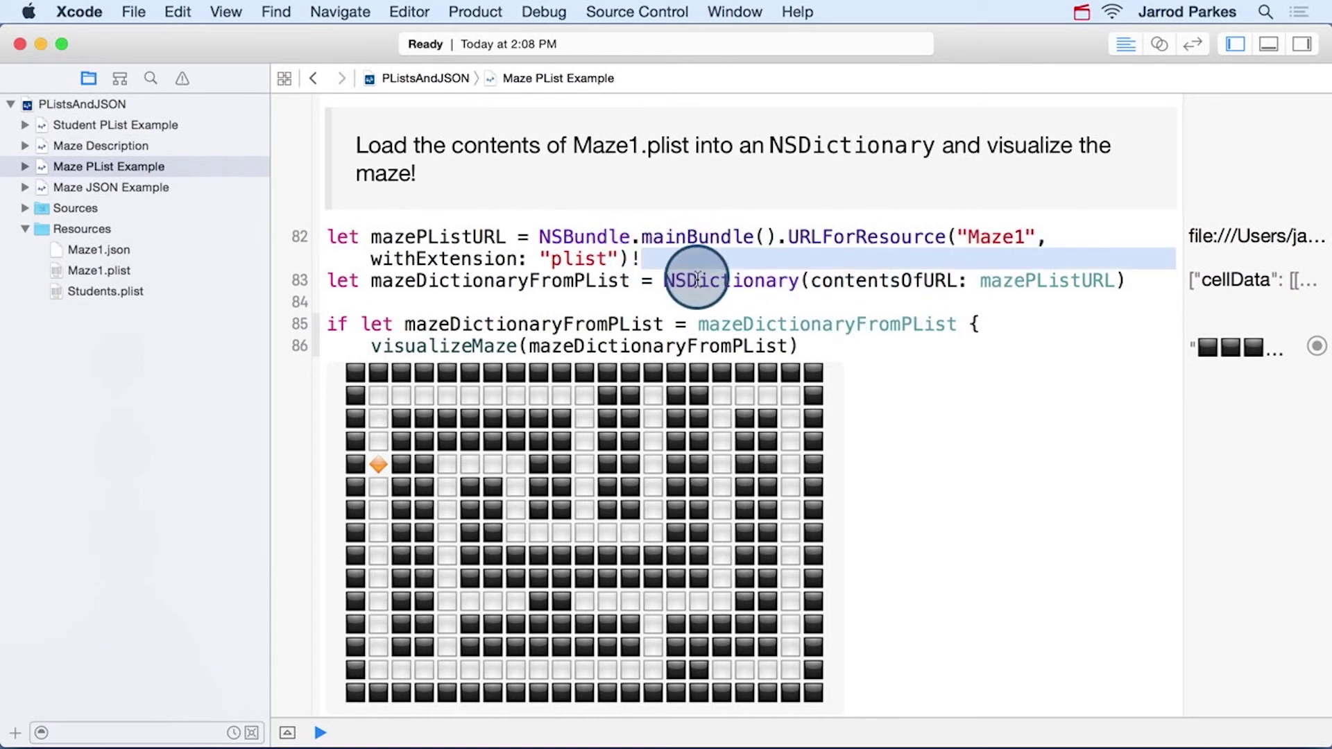
click(791, 302)
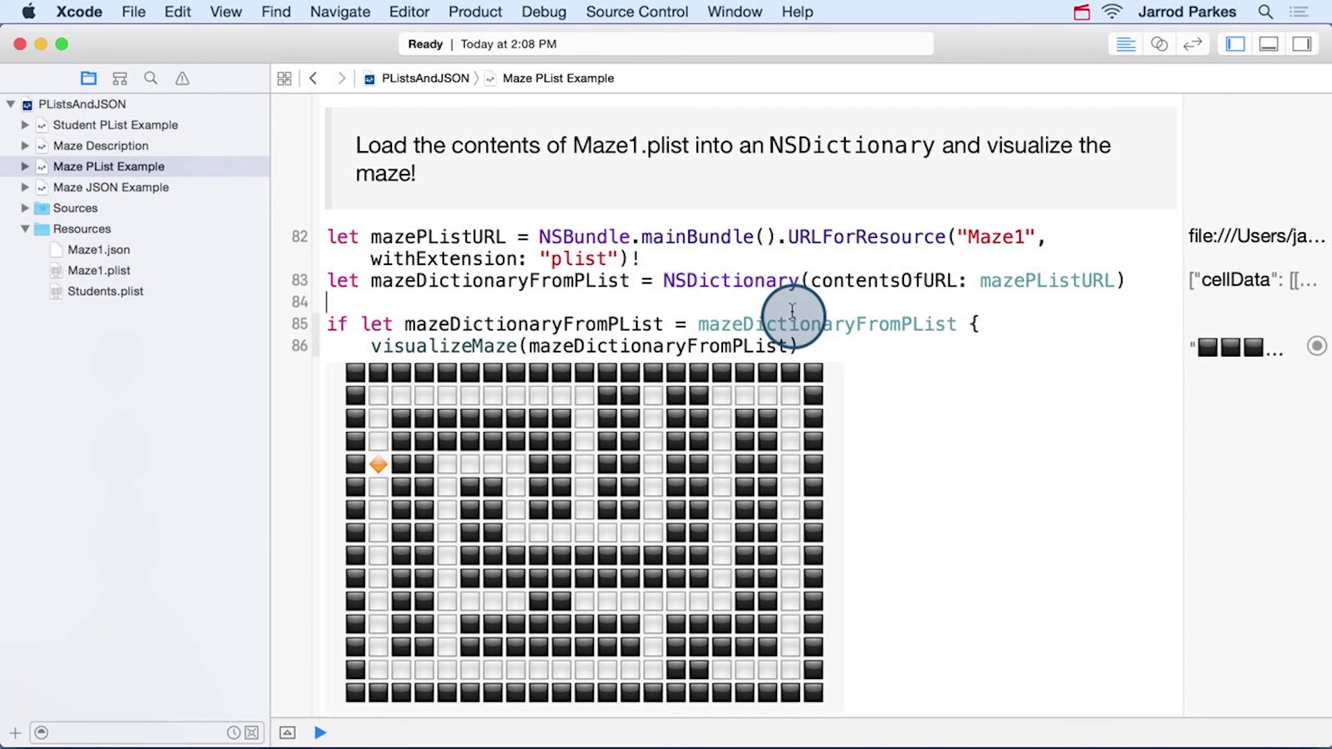
double_click(449, 346)
click(676, 282)
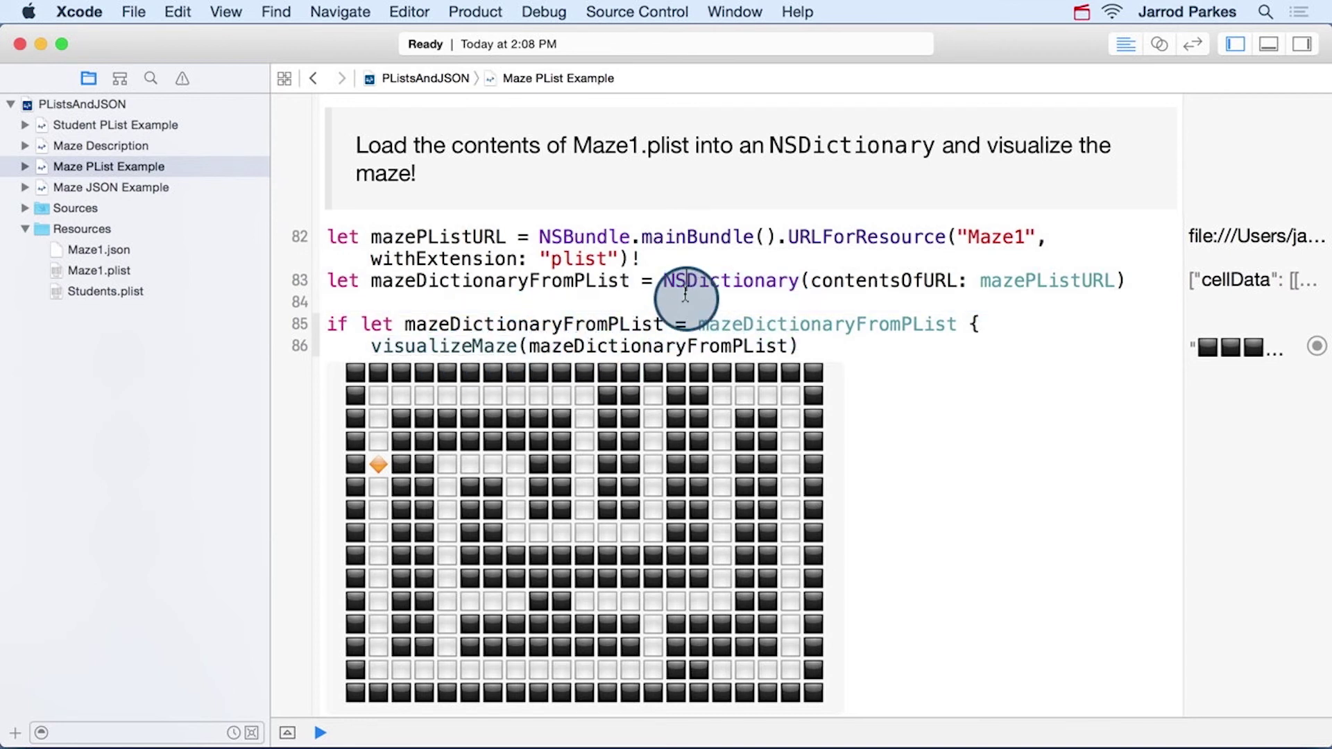